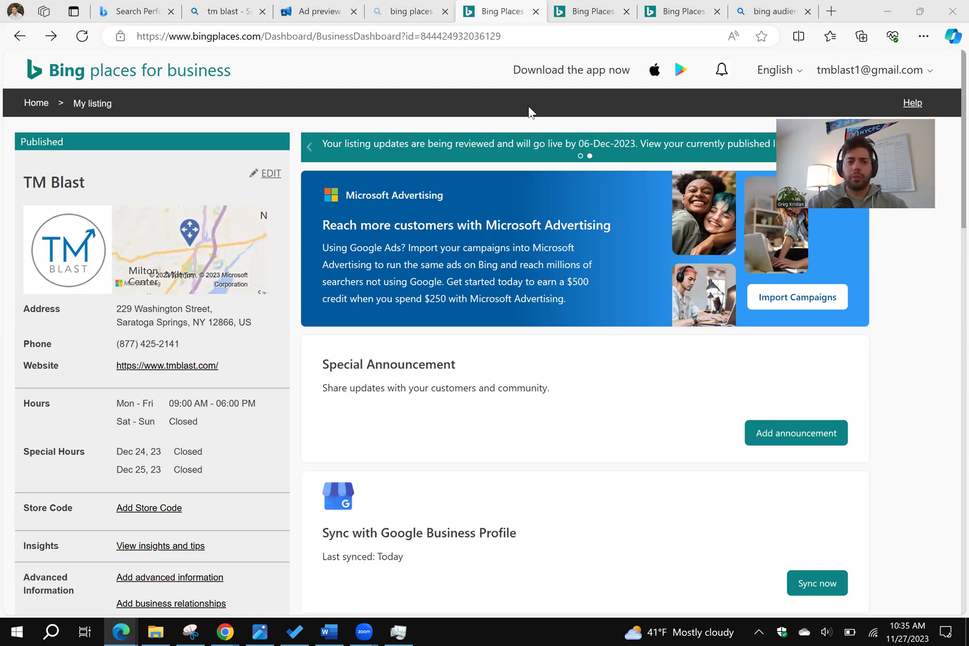
Switch to the 'tm blast' Bing results and scroll to the business panel's reviews and social profiles.
{"action": "left_click", "coordinate": [228, 12]}
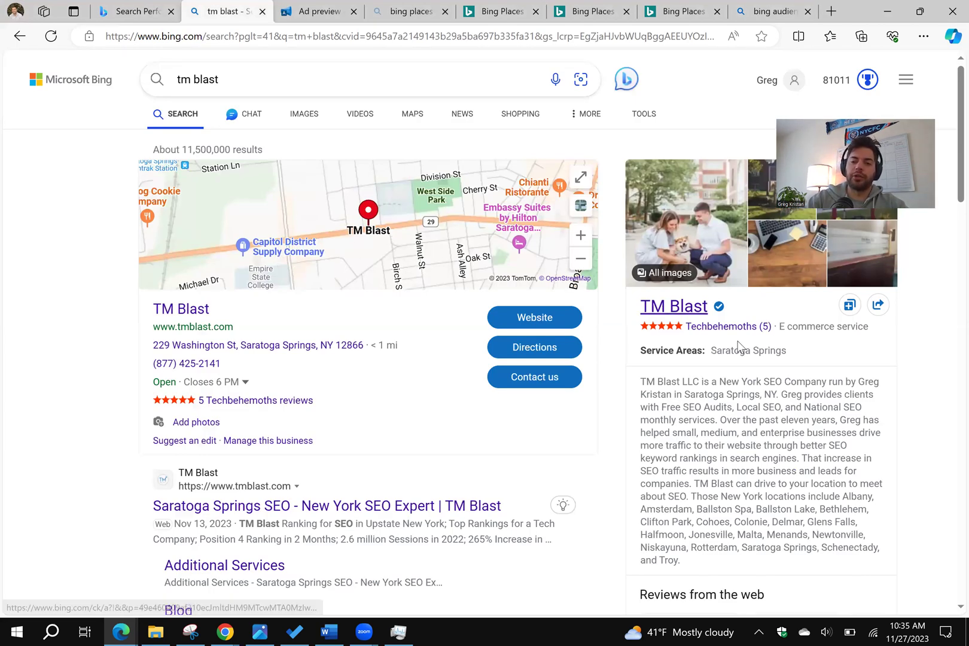
{"action": "scroll", "coordinate": [739, 345], "scroll_direction": "down", "scroll_amount": 6}
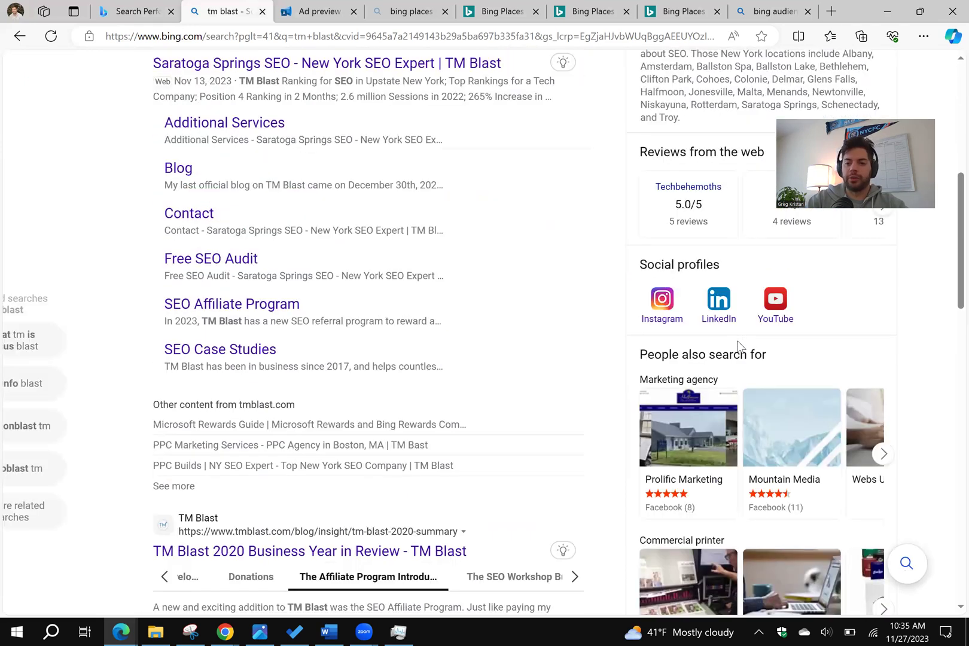
Review the SEO Service ad preview and its local listings, then return to the Bing Places dashboard.
{"action": "left_click", "coordinate": [306, 12]}
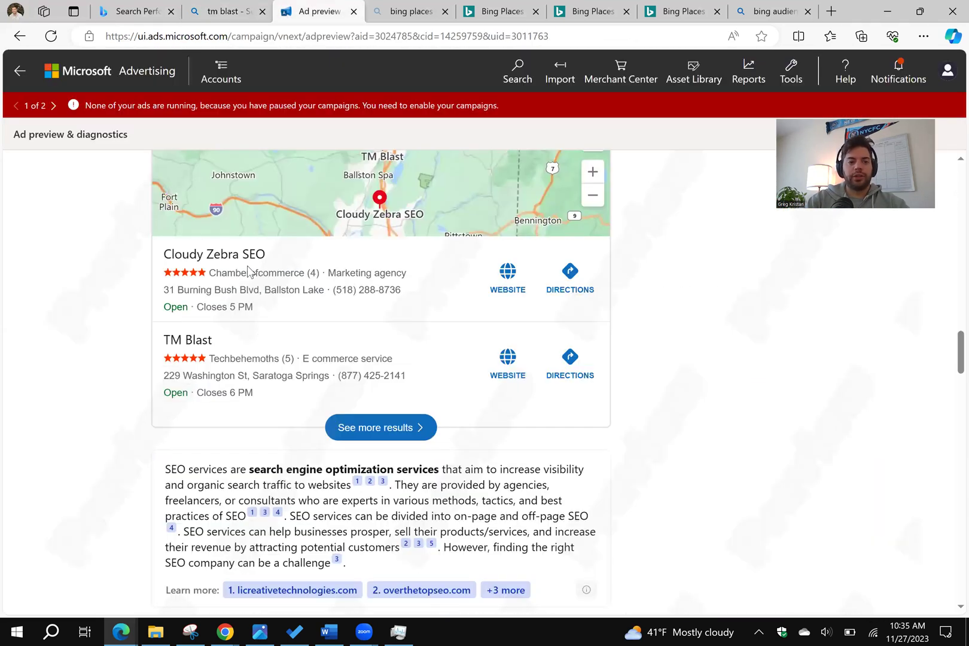
{"action": "scroll", "coordinate": [51, 302], "scroll_direction": "up", "scroll_amount": 10}
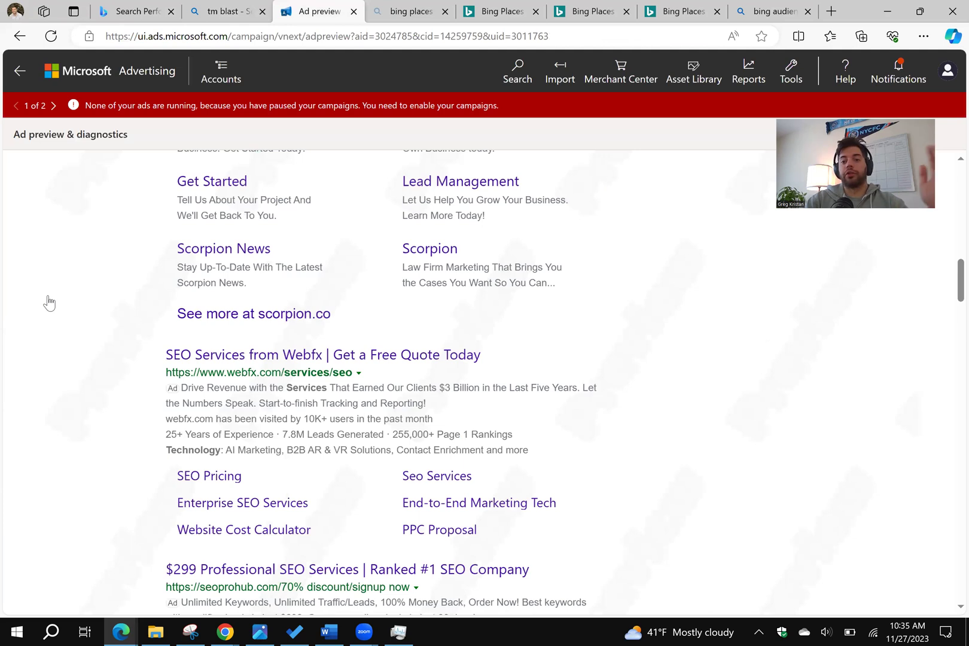
{"action": "scroll", "coordinate": [48, 302], "scroll_direction": "up", "scroll_amount": 15}
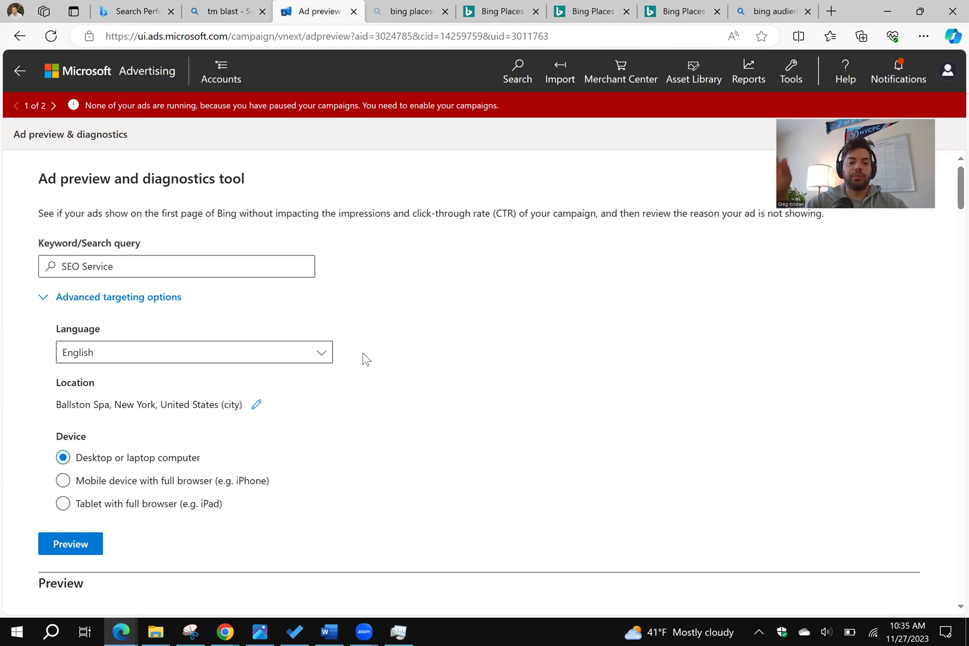
{"action": "scroll", "coordinate": [363, 357], "scroll_direction": "down", "scroll_amount": 6}
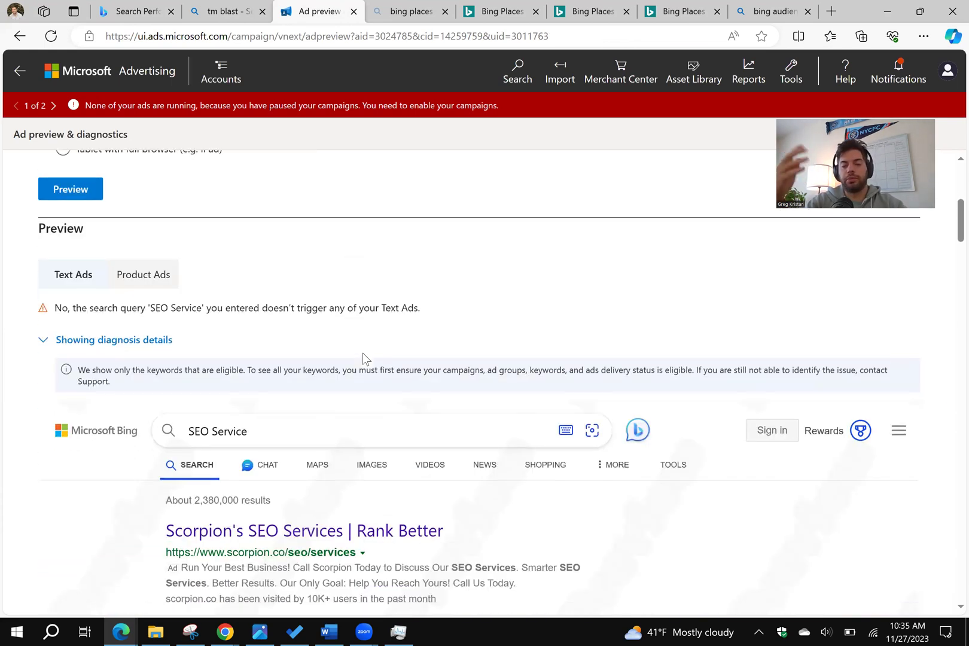
{"action": "scroll", "coordinate": [363, 353], "scroll_direction": "up", "scroll_amount": 6}
{"action": "scroll", "coordinate": [363, 354], "scroll_direction": "down", "scroll_amount": 10}
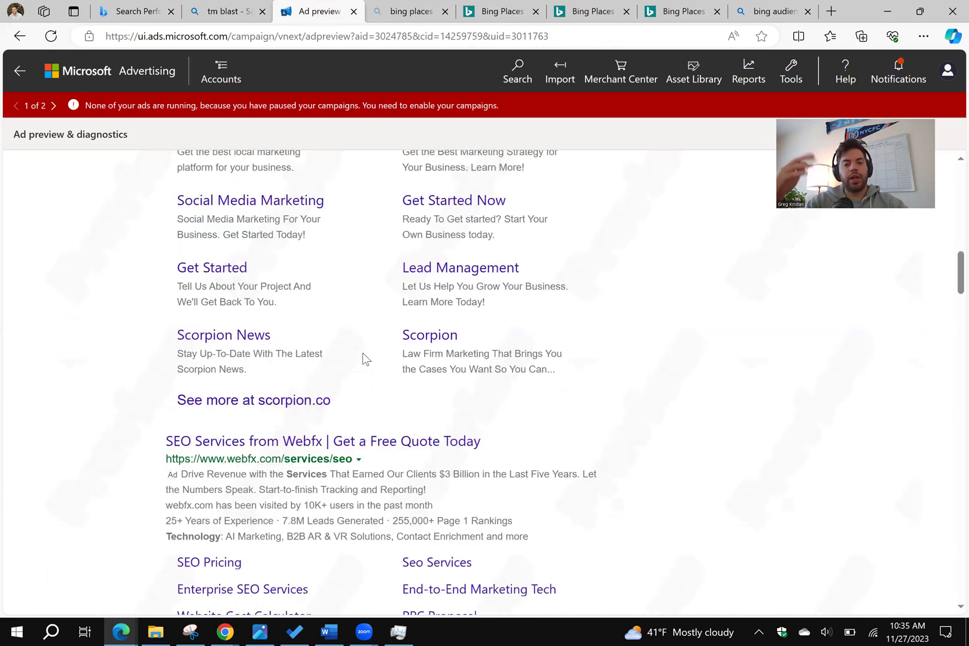
{"action": "scroll", "coordinate": [365, 359], "scroll_direction": "down", "scroll_amount": 5}
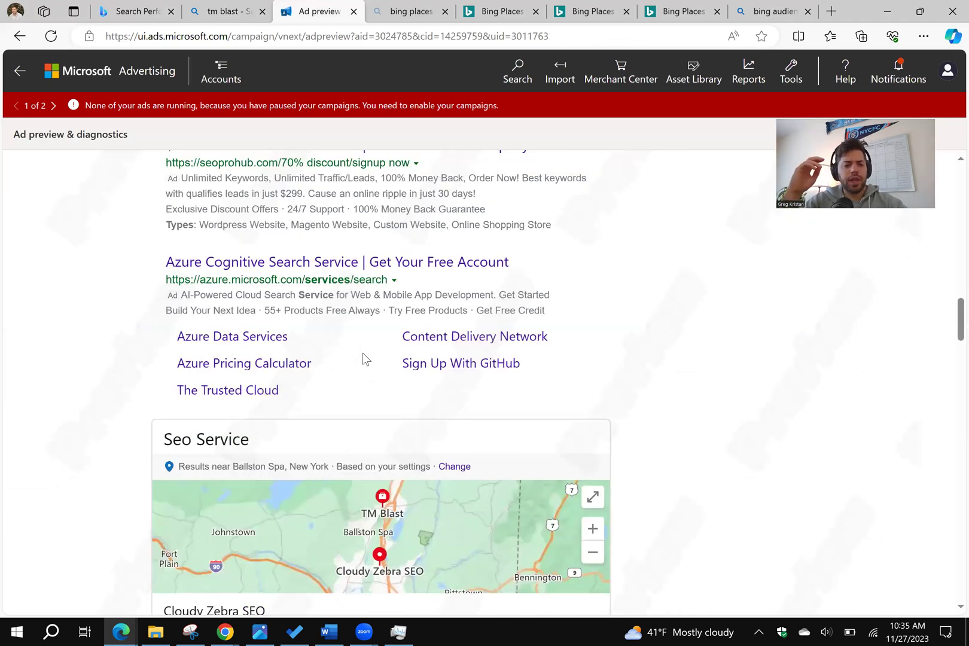
{"action": "scroll", "coordinate": [363, 357], "scroll_direction": "down", "scroll_amount": 4}
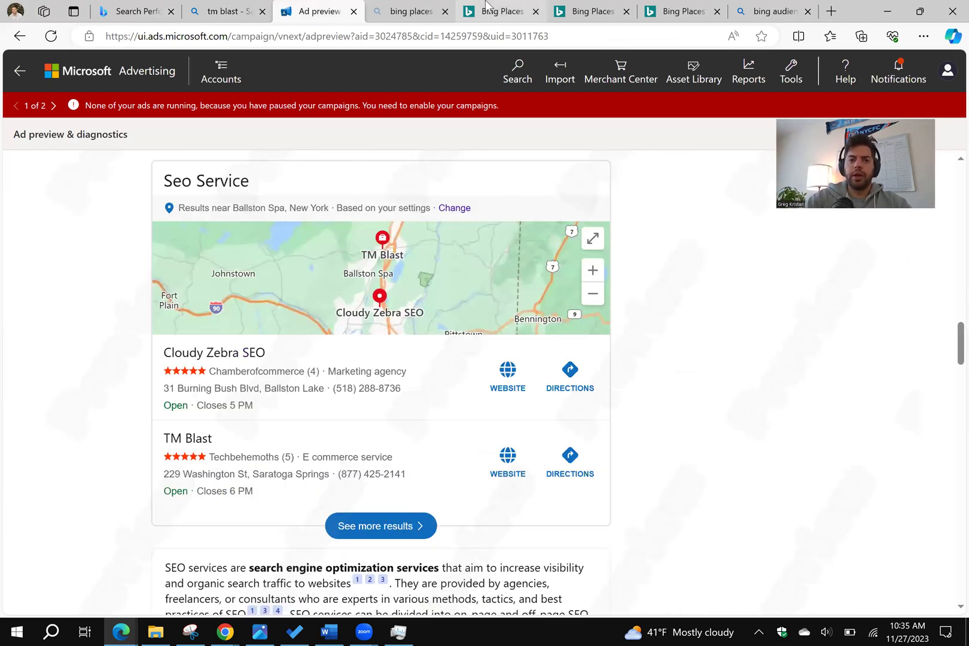
{"action": "left_click", "coordinate": [488, 9]}
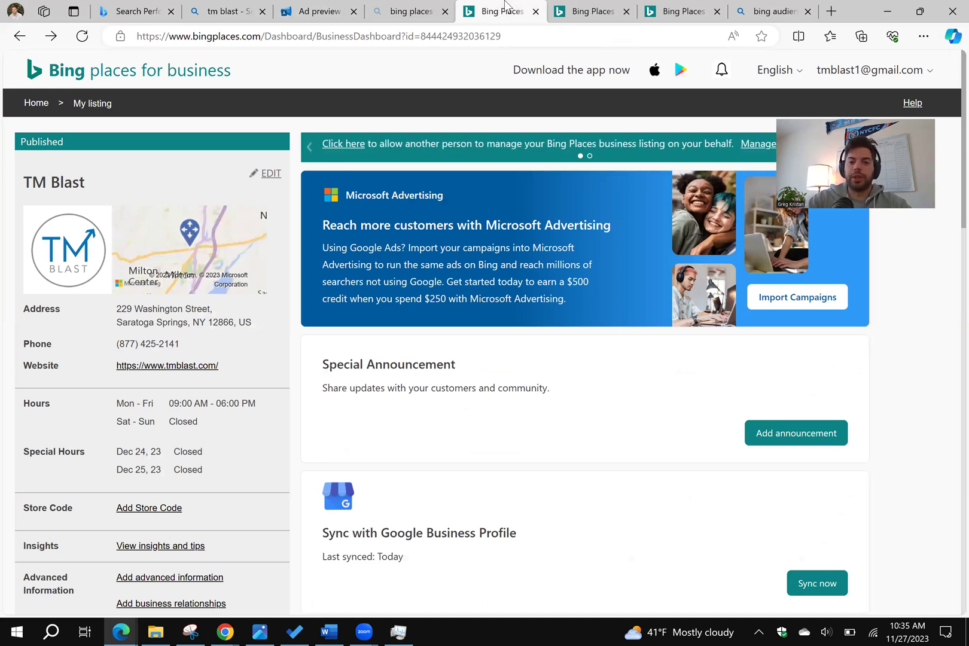
On the TM Blast edit page, dismiss the category browser and return to the Category step.
{"action": "left_click", "coordinate": [586, 14]}
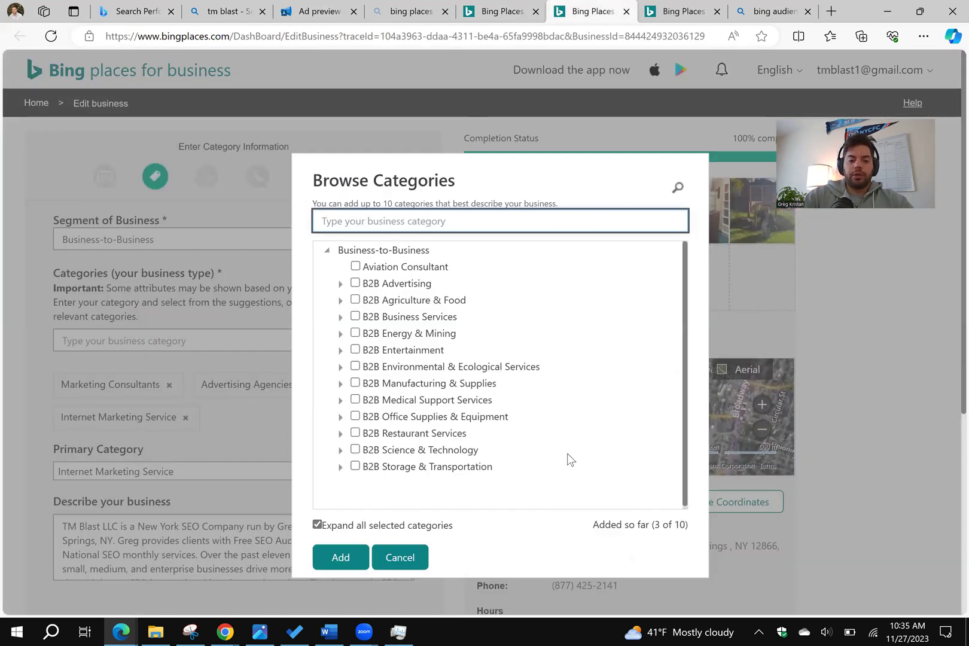
{"action": "left_click", "coordinate": [103, 186]}
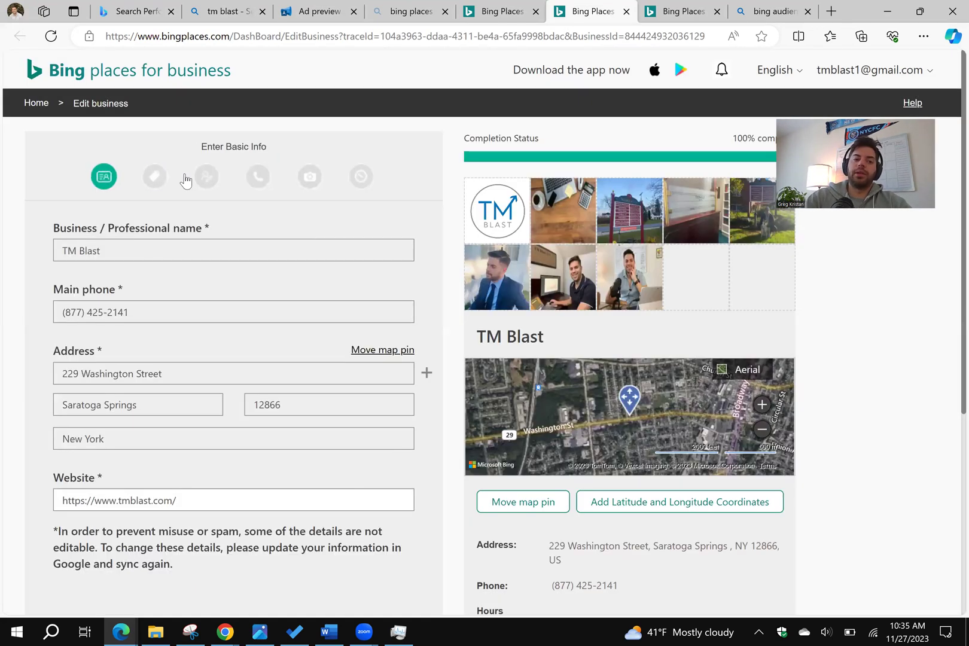
{"action": "left_click", "coordinate": [163, 174]}
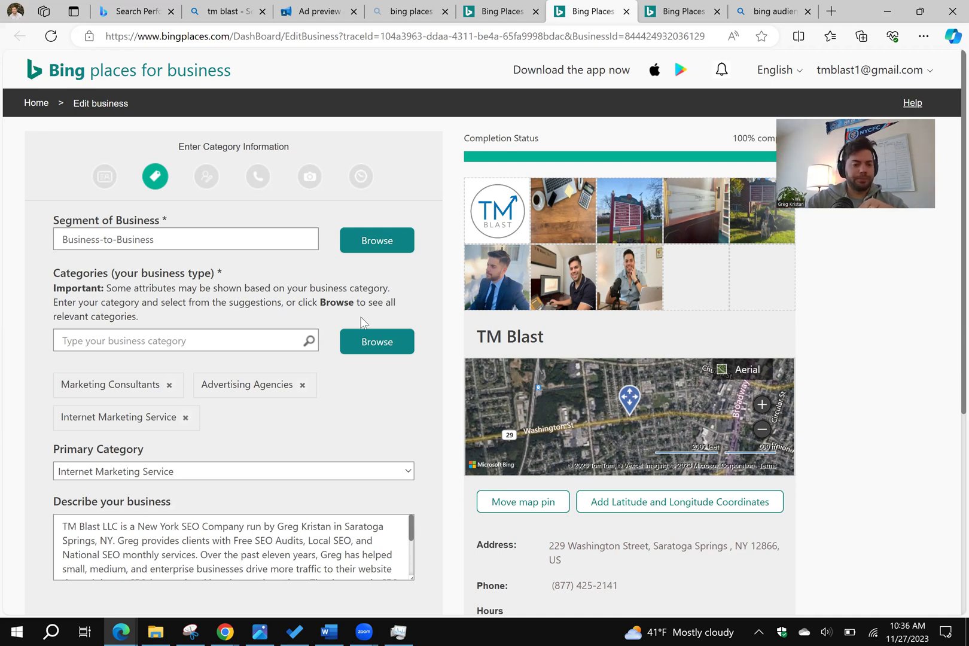
{"action": "left_click", "coordinate": [394, 342]}
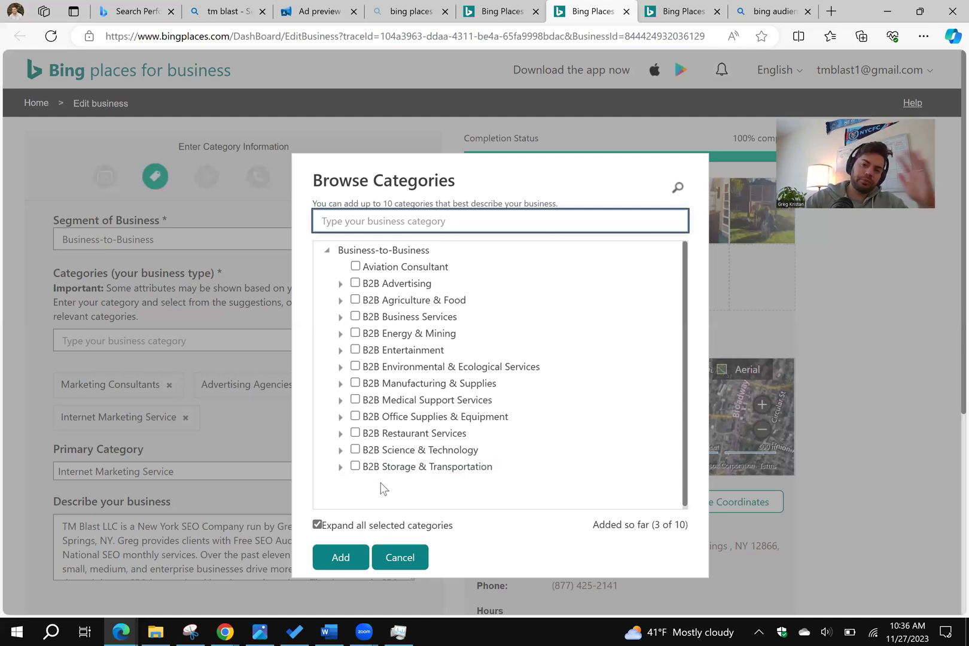
{"action": "left_click", "coordinate": [399, 558]}
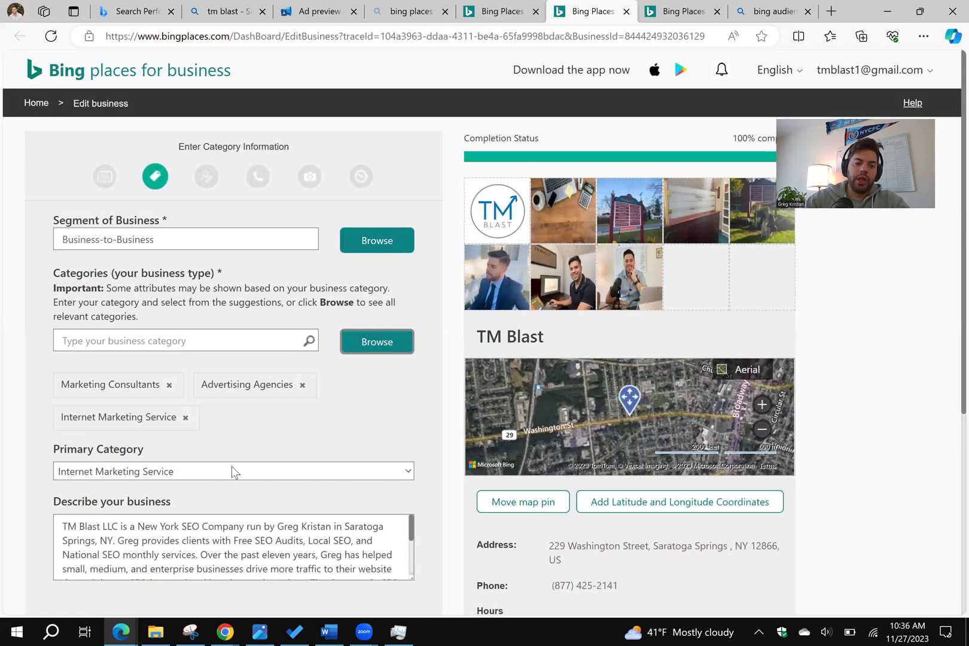
{"action": "scroll", "coordinate": [227, 426], "scroll_direction": "down", "scroll_amount": 1}
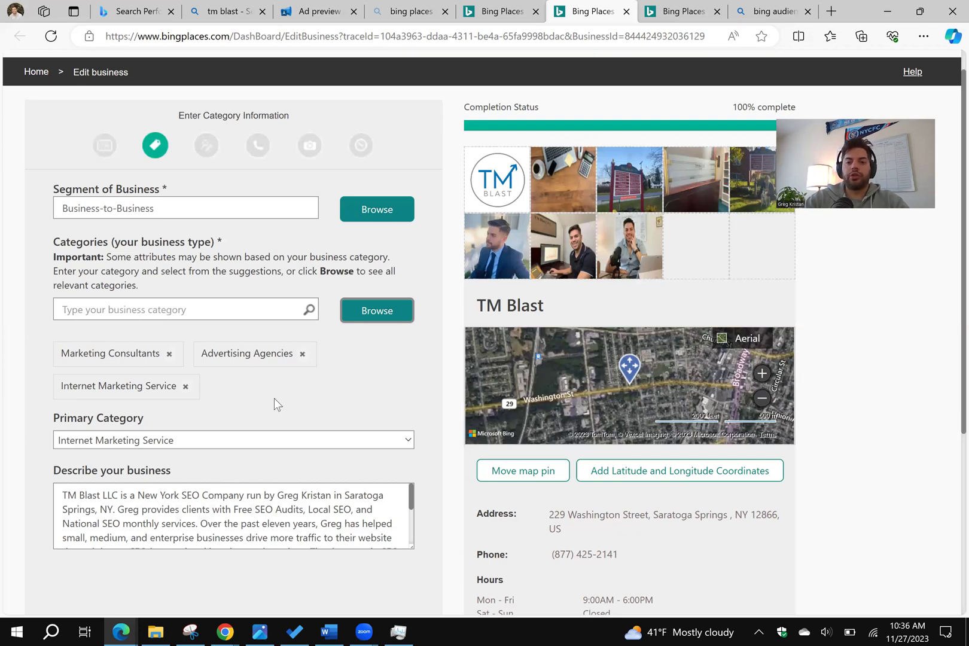
{"action": "scroll", "coordinate": [281, 450], "scroll_direction": "down", "scroll_amount": 5}
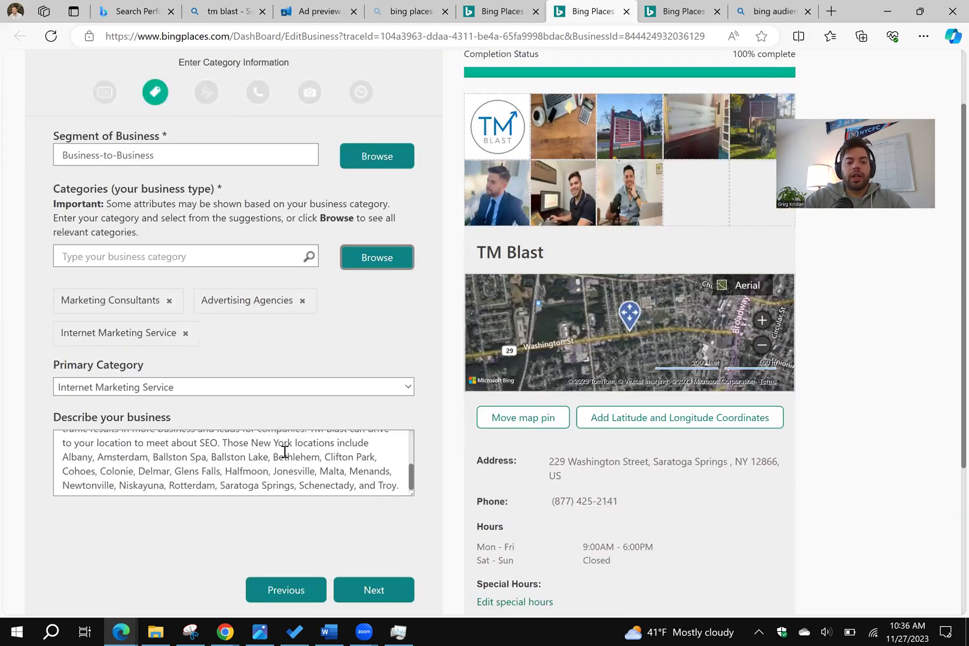
{"action": "scroll", "coordinate": [285, 452], "scroll_direction": "down", "scroll_amount": 2}
{"action": "scroll", "coordinate": [256, 331], "scroll_direction": "up", "scroll_amount": 5}
{"action": "scroll", "coordinate": [78, 309], "scroll_direction": "up", "scroll_amount": 2}
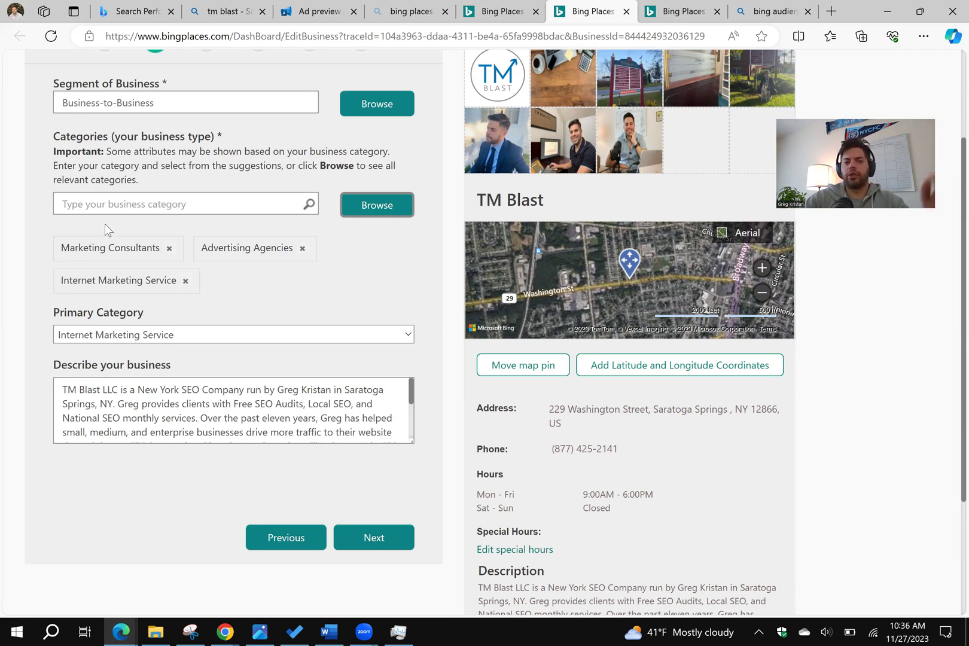
{"action": "scroll", "coordinate": [126, 261], "scroll_direction": "up", "scroll_amount": 1}
{"action": "scroll", "coordinate": [127, 261], "scroll_direction": "up", "scroll_amount": 1}
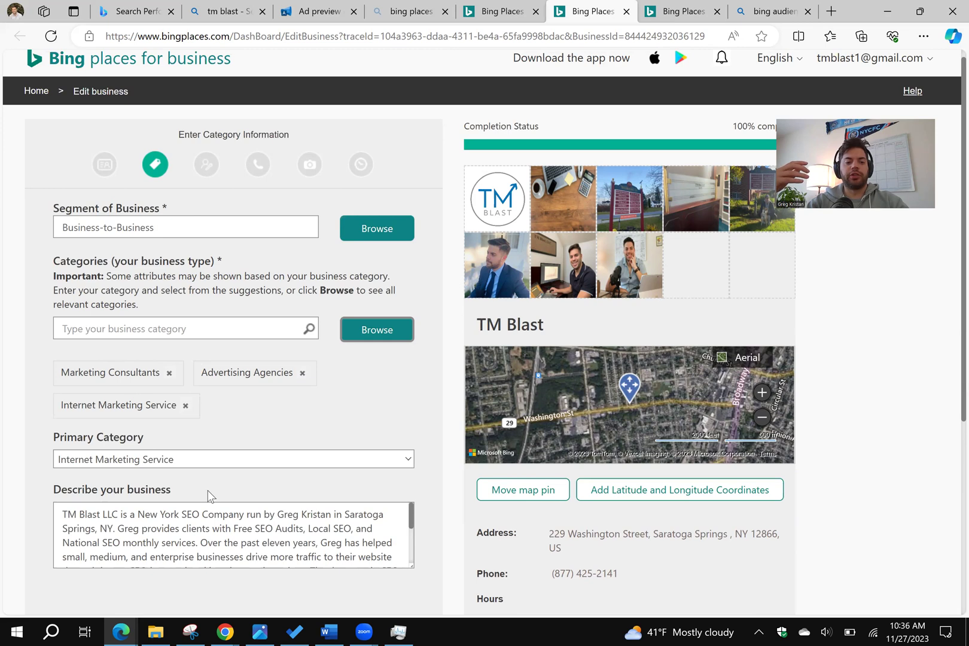
{"action": "scroll", "coordinate": [210, 519], "scroll_direction": "down", "scroll_amount": 5}
{"action": "scroll", "coordinate": [210, 519], "scroll_direction": "down", "scroll_amount": 1}
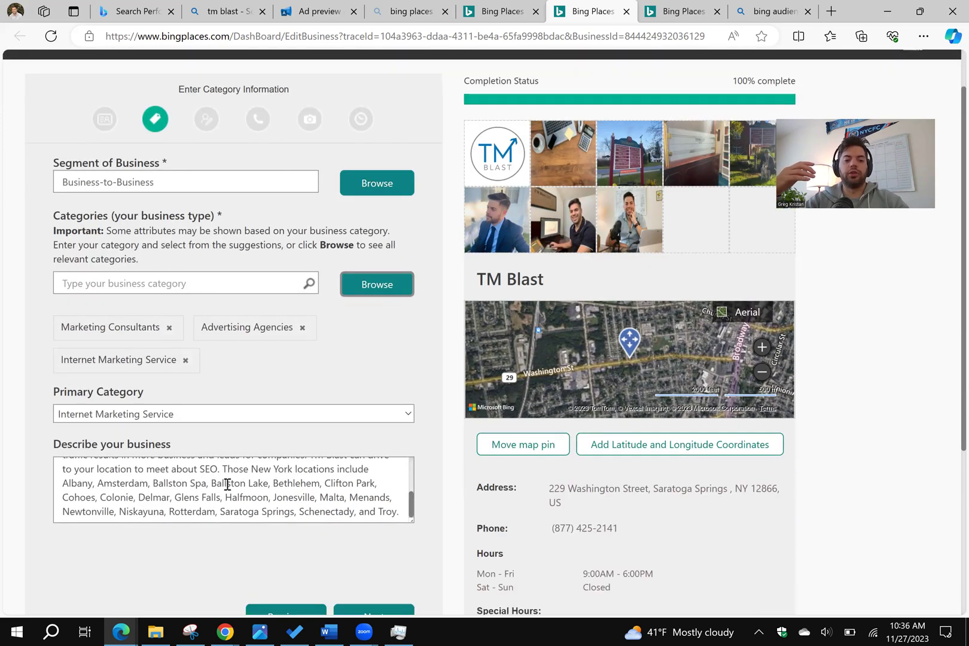
Move through the details and contact steps to Add Photos, keeping the logo photo tagged Logo.
{"action": "left_click", "coordinate": [204, 123]}
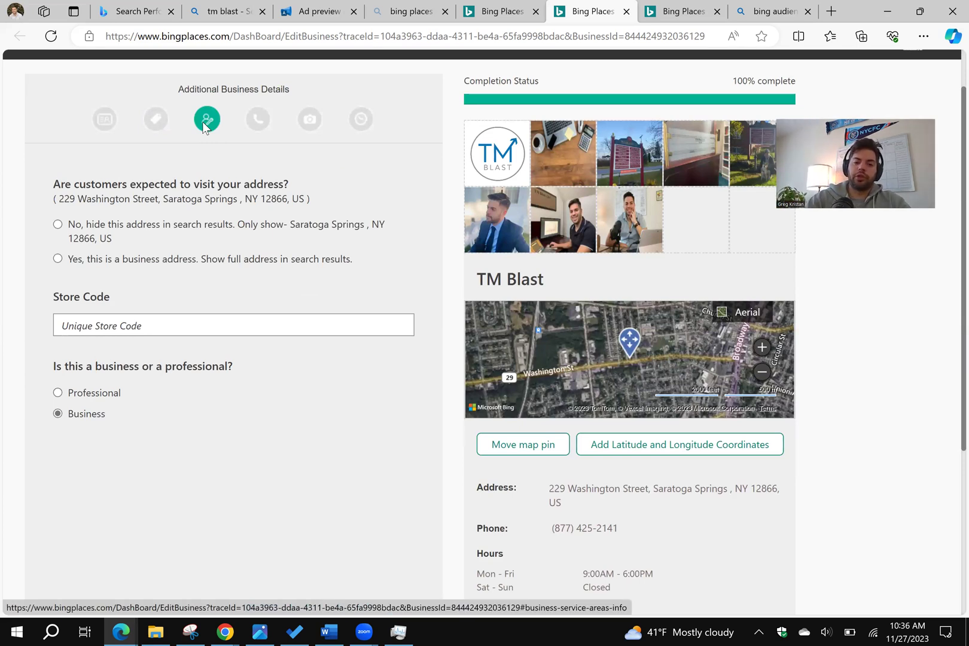
{"action": "left_click", "coordinate": [260, 125]}
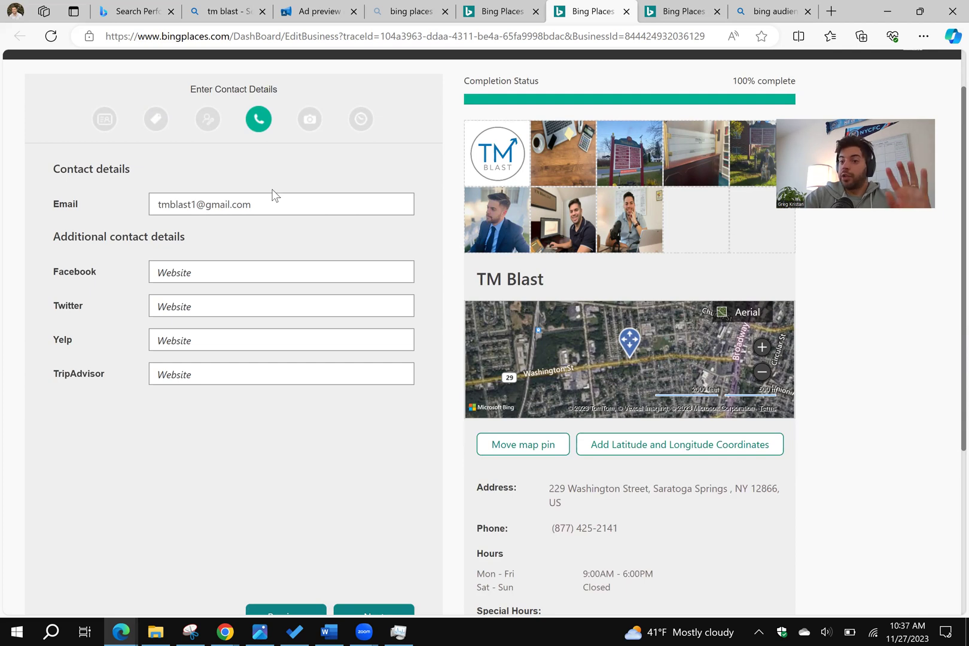
{"action": "left_click", "coordinate": [314, 122]}
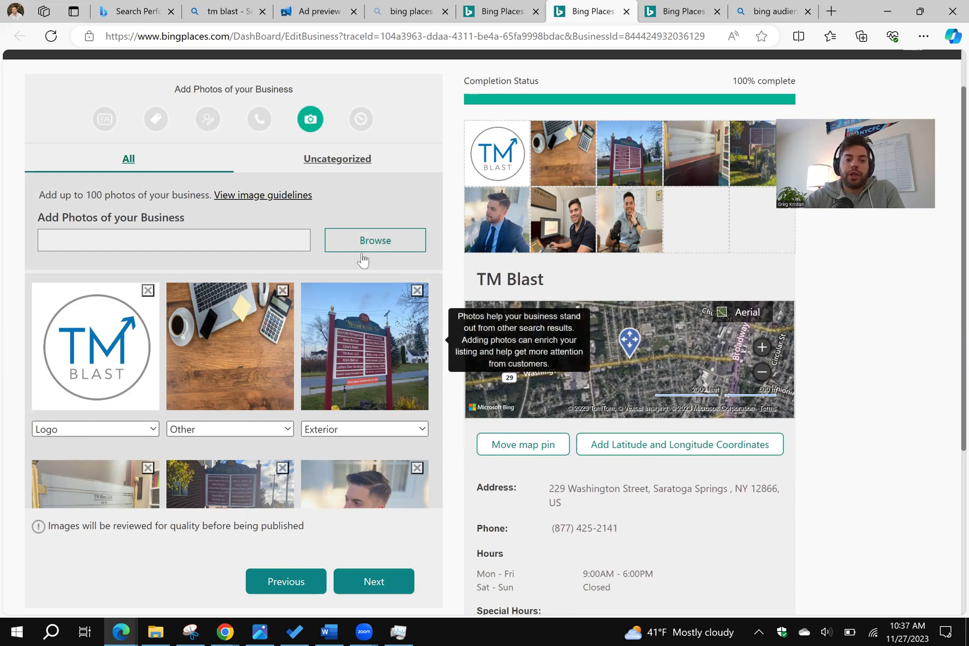
{"action": "left_click", "coordinate": [137, 429]}
{"action": "left_click", "coordinate": [4, 423]}
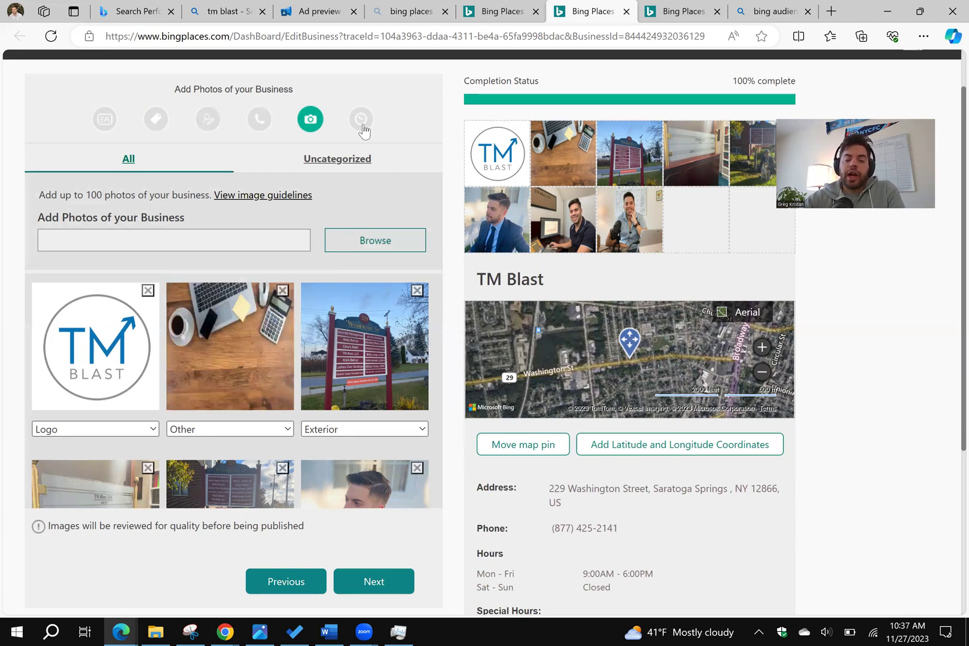
Open the working hours step showing Mon–Fri 9:00AM–6:00PM and Dec 24–25 closures.
{"action": "left_click", "coordinate": [363, 124]}
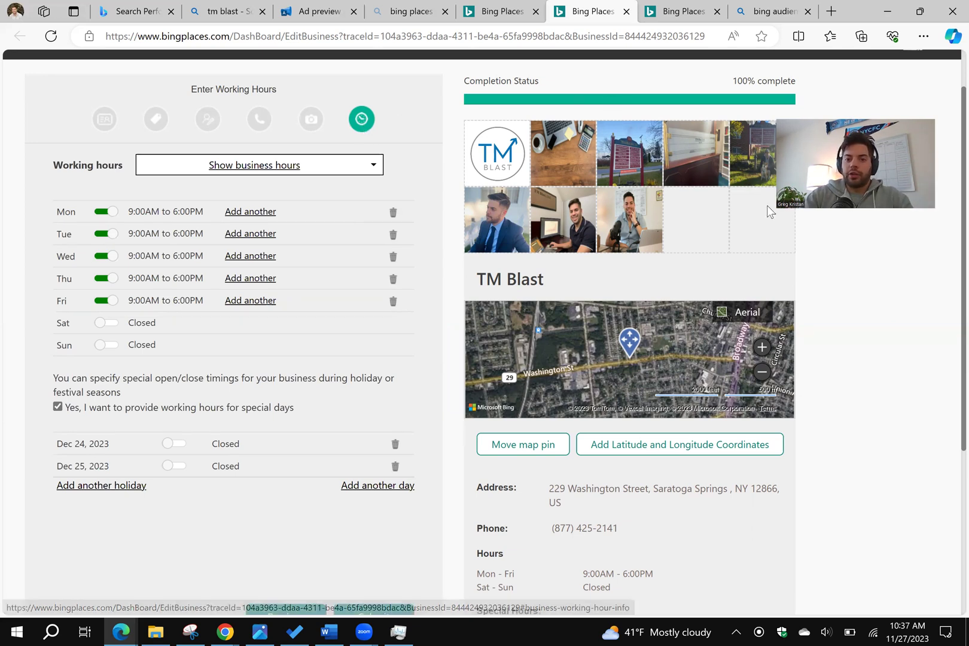
{"action": "scroll", "coordinate": [843, 284], "scroll_direction": "up", "scroll_amount": 2}
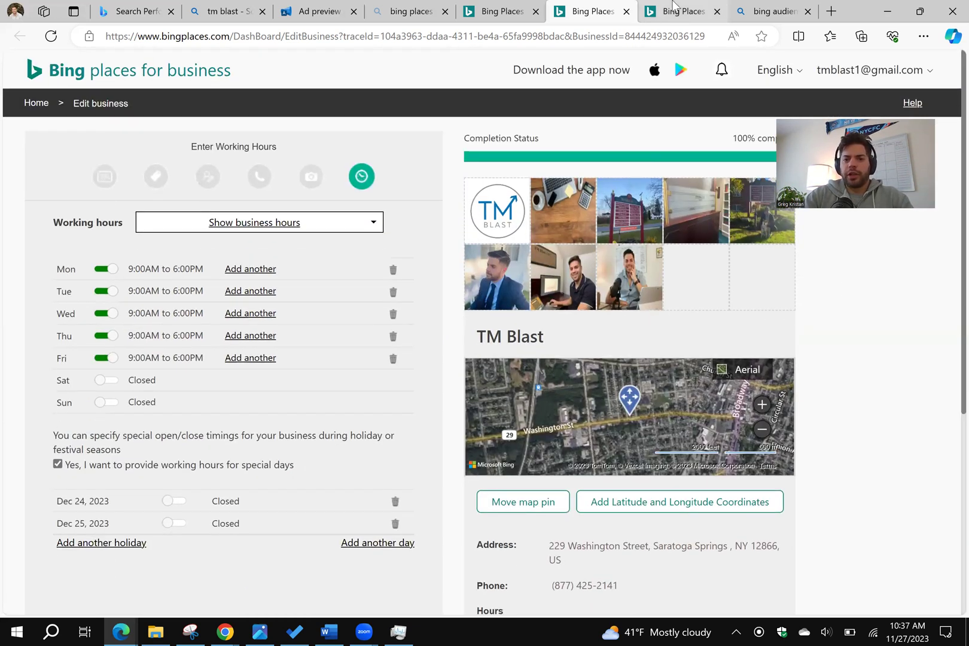
From the TM Blast dashboard, open Add advanced information and scroll to Amenities and Social Profiles.
{"action": "left_click", "coordinate": [502, 8]}
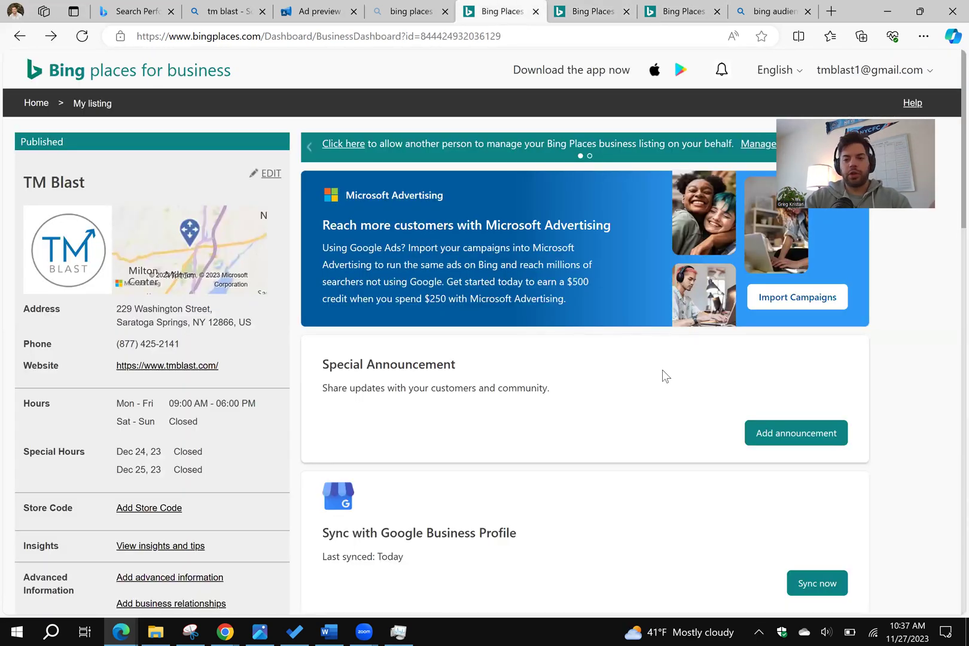
{"action": "scroll", "coordinate": [662, 369], "scroll_direction": "down", "scroll_amount": 3}
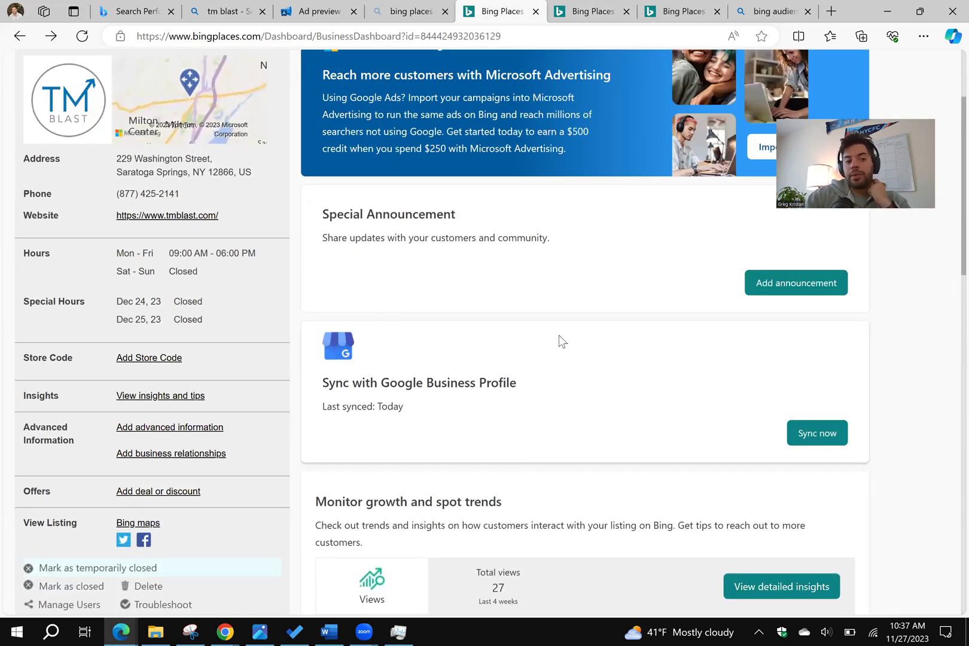
{"action": "left_click", "coordinate": [191, 431]}
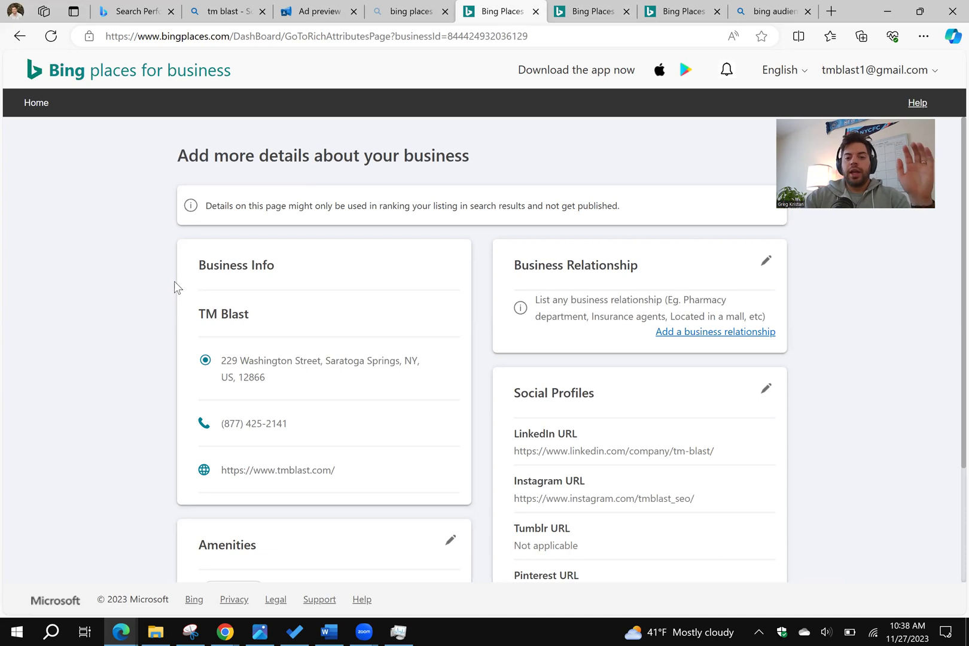
{"action": "scroll", "coordinate": [174, 281], "scroll_direction": "down", "scroll_amount": 3}
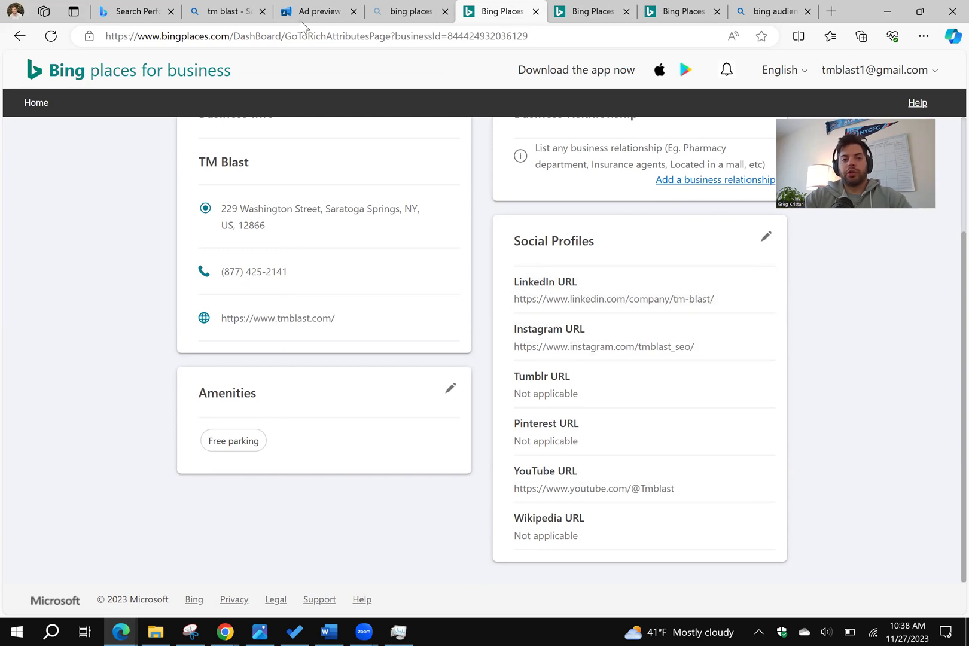
{"action": "left_click", "coordinate": [233, 11]}
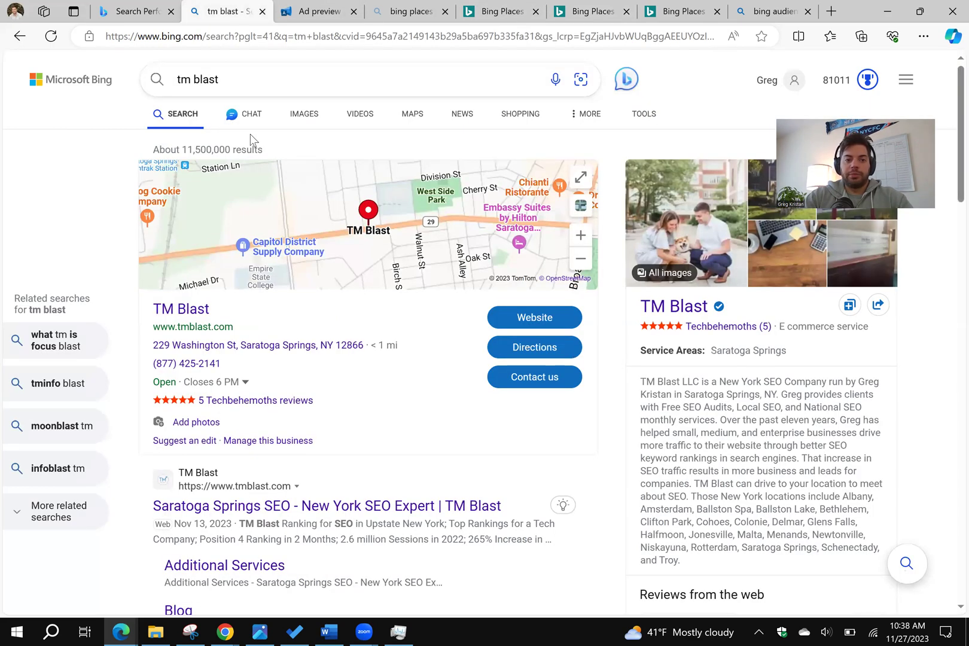
{"action": "scroll", "coordinate": [723, 386], "scroll_direction": "down", "scroll_amount": 5}
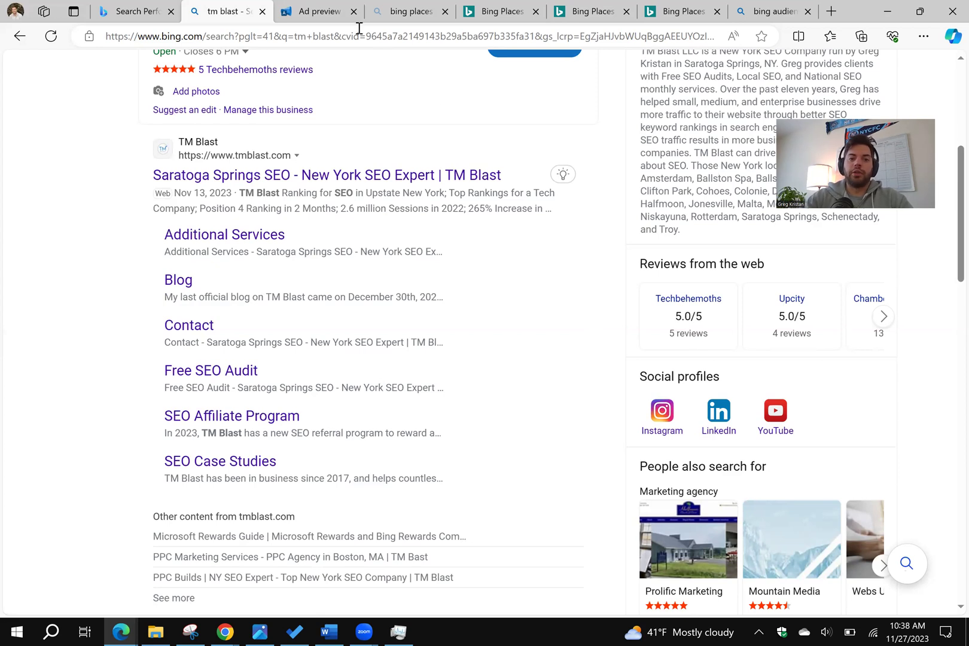
{"action": "left_click", "coordinate": [507, 14]}
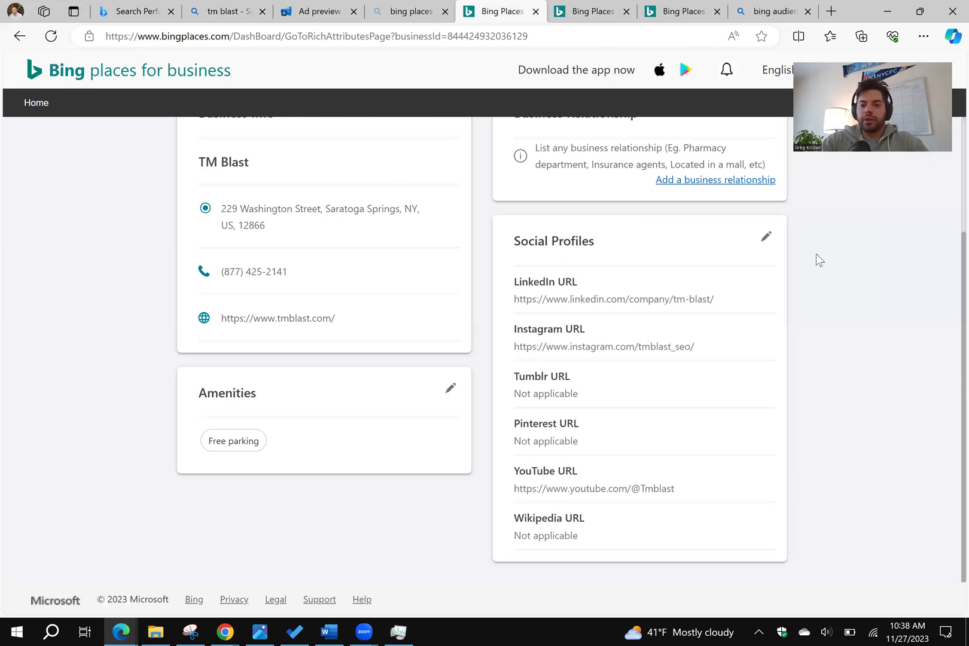
{"action": "left_click", "coordinate": [768, 238]}
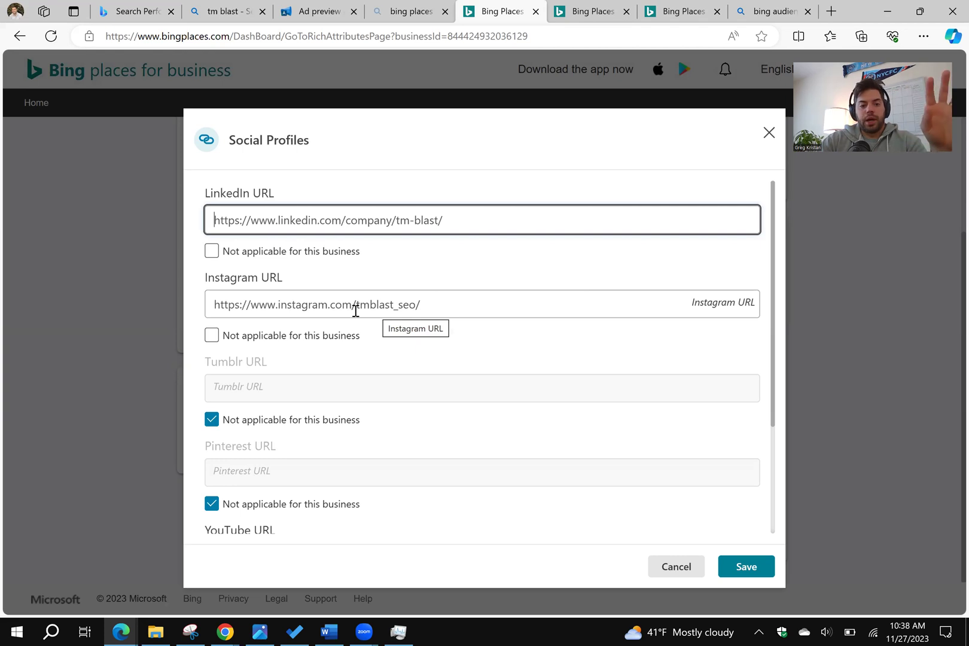
{"action": "left_click", "coordinate": [675, 567]}
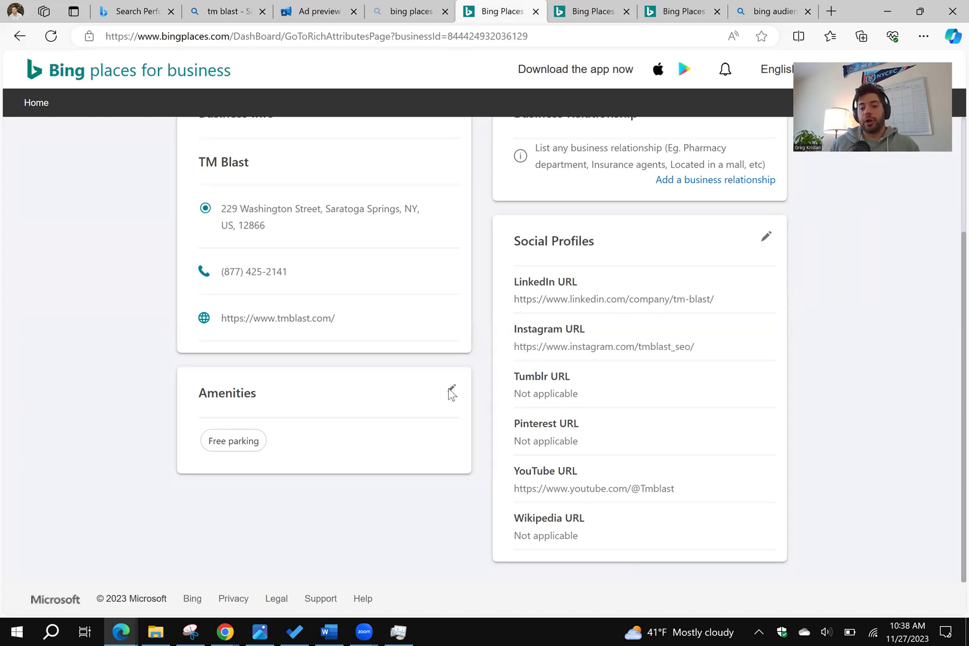
{"action": "left_click", "coordinate": [450, 392]}
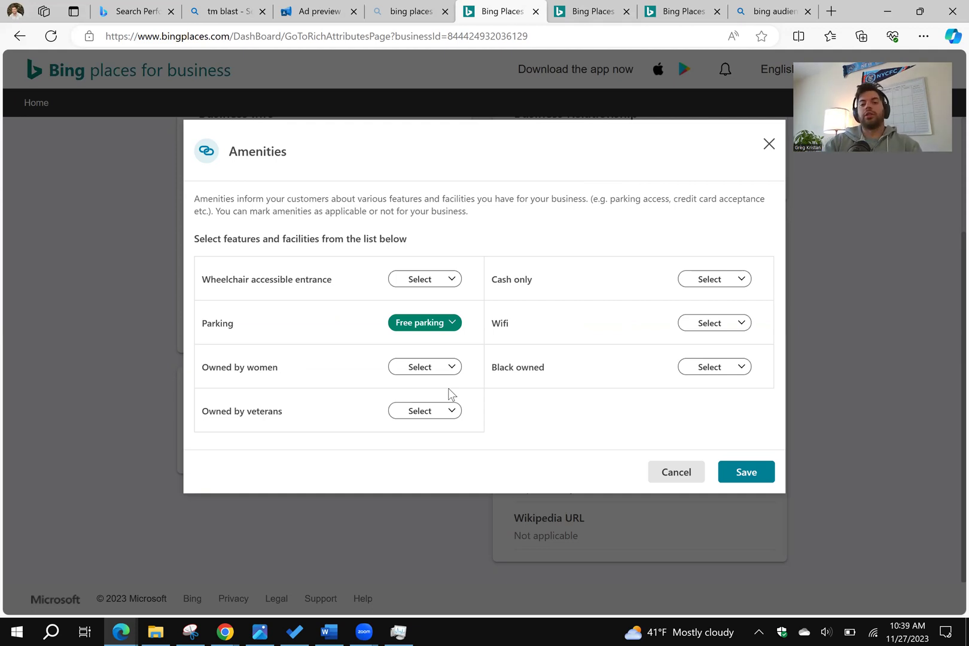
{"action": "left_click", "coordinate": [768, 145]}
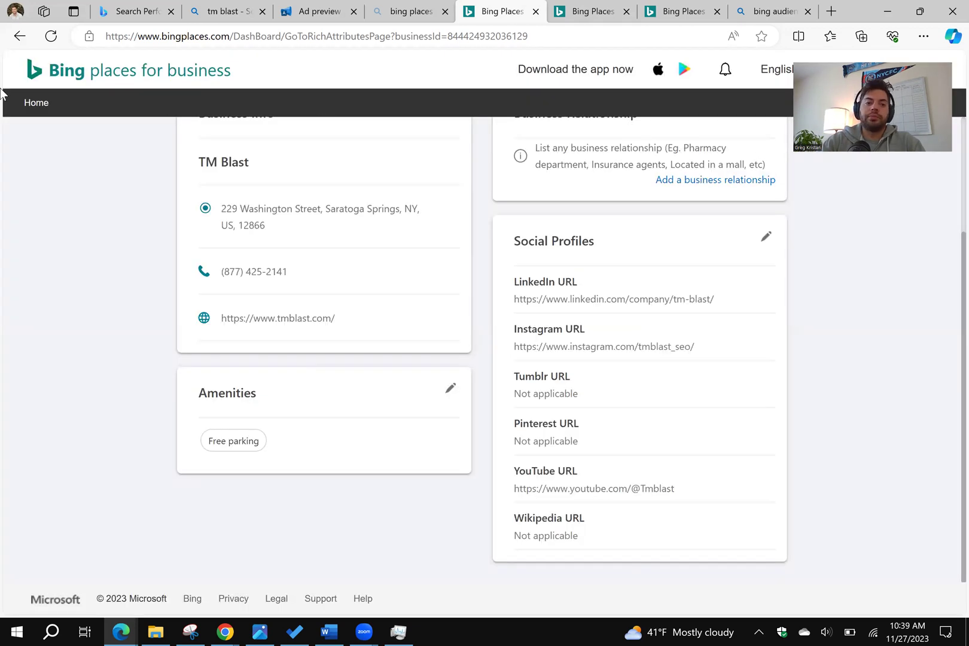
Go back to the TM Blast dashboard and choose Add deal or discount.
{"action": "left_click", "coordinate": [19, 36]}
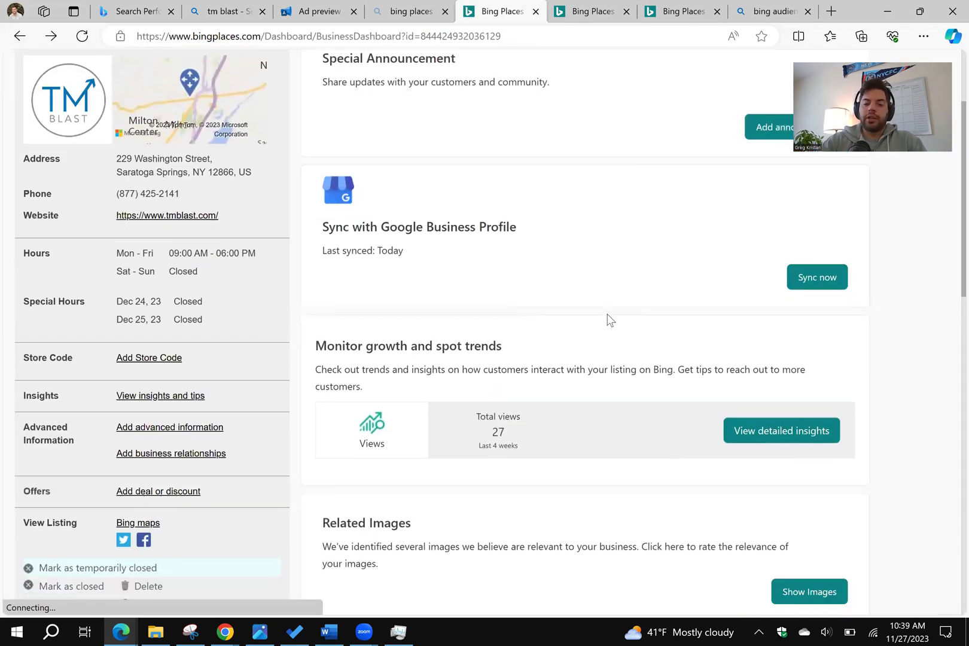
{"action": "scroll", "coordinate": [748, 366], "scroll_direction": "down", "scroll_amount": 4}
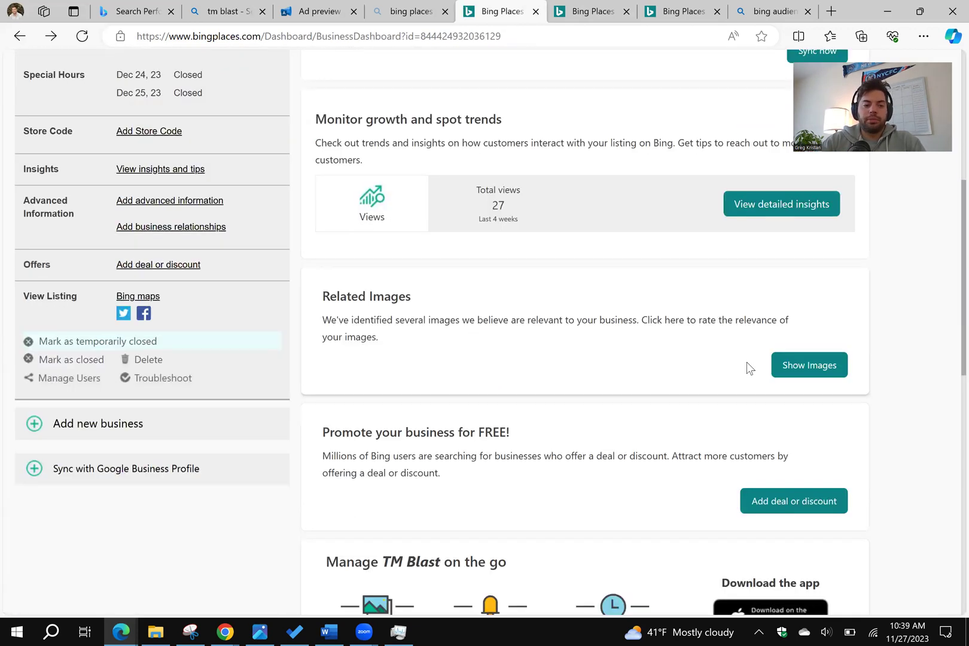
{"action": "left_click", "coordinate": [160, 265]}
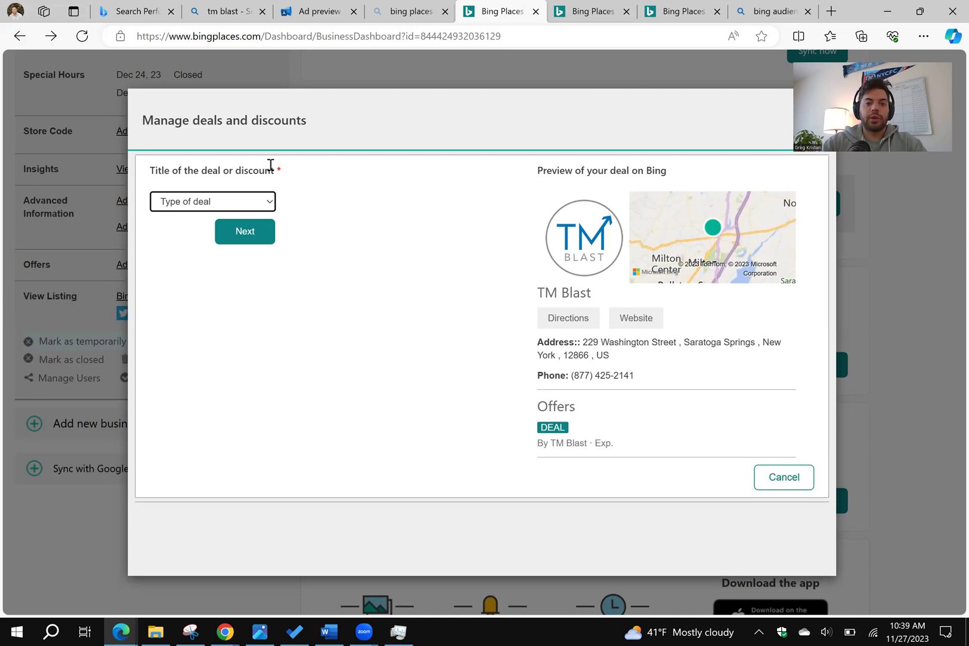
Choose Discount as the type of deal and continue to the amount settings.
{"action": "left_click", "coordinate": [256, 202]}
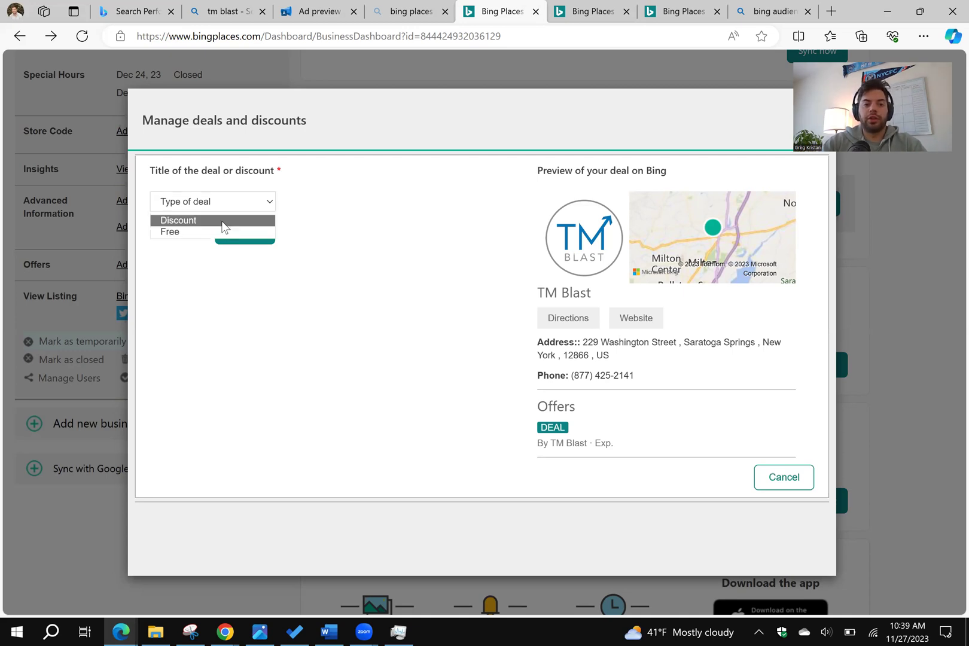
{"action": "left_click", "coordinate": [222, 221]}
{"action": "left_click", "coordinate": [243, 217]}
{"action": "left_click", "coordinate": [224, 237]}
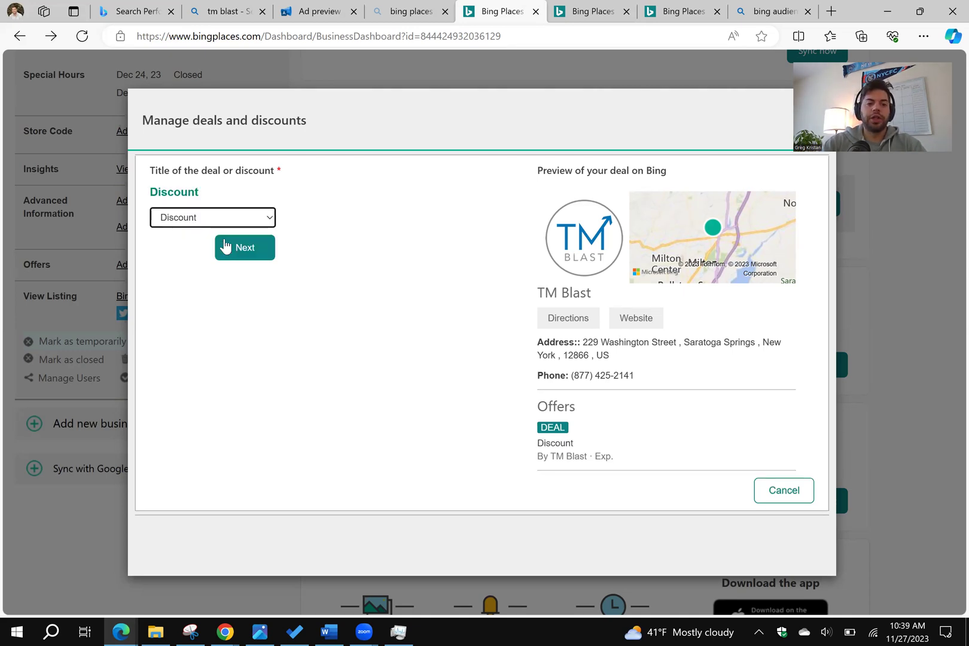
{"action": "left_click", "coordinate": [246, 252]}
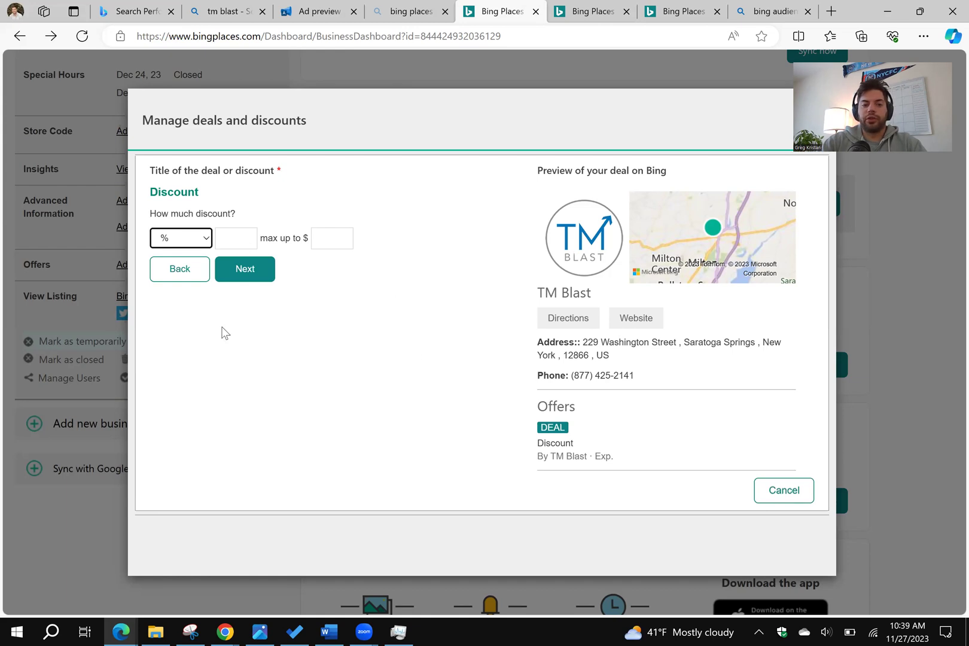
Set the discount to 20% with a maximum of $1000.
{"action": "left_click", "coordinate": [199, 239]}
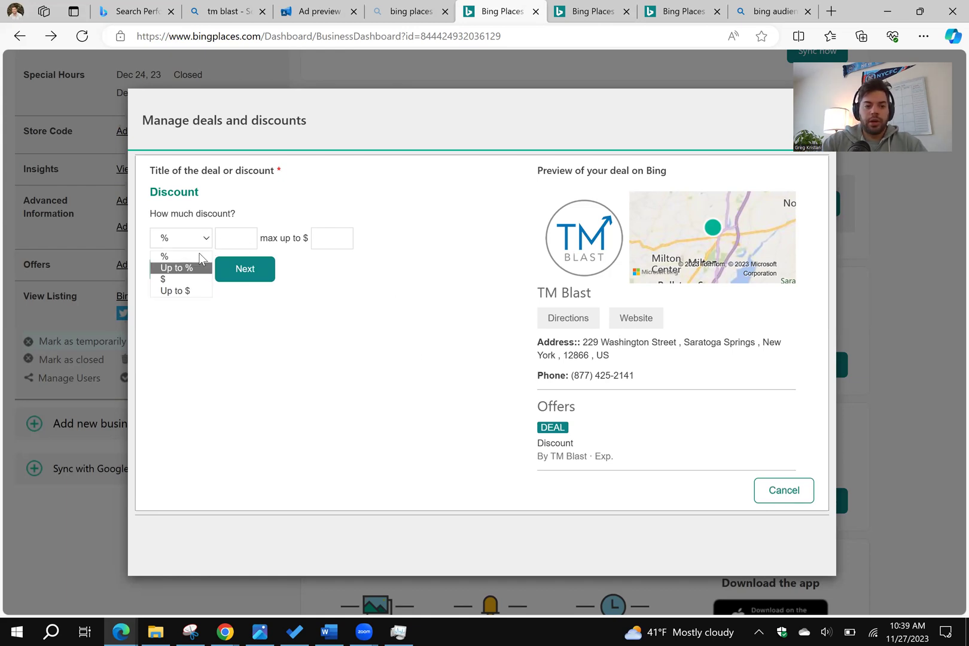
{"action": "left_click", "coordinate": [231, 241]}
{"action": "type", "text": "20"}
{"action": "left_click", "coordinate": [342, 238]}
{"action": "type", "text": "1000"}
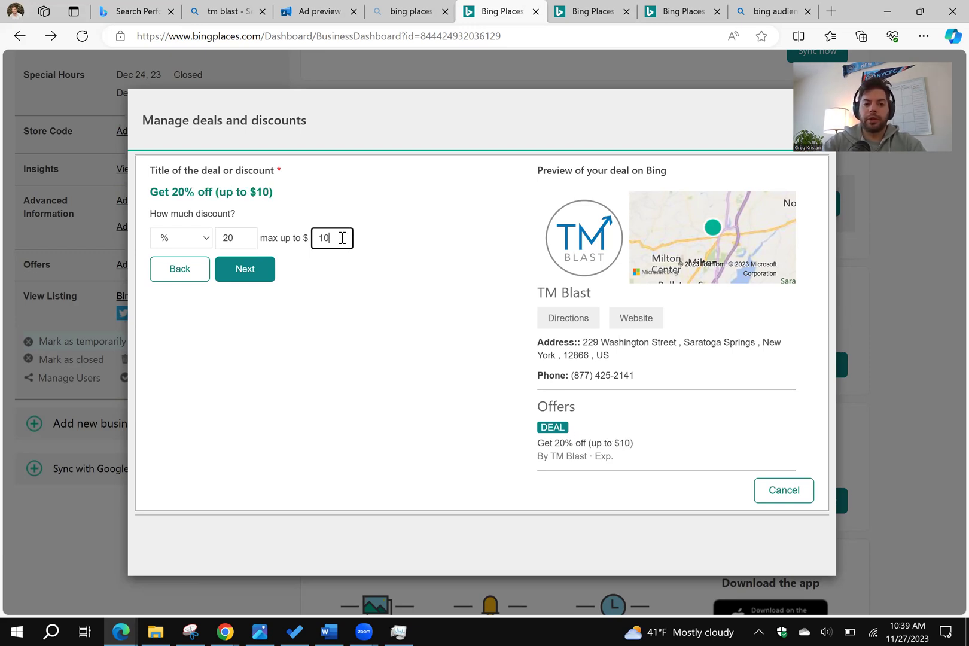
{"action": "left_click", "coordinate": [409, 371]}
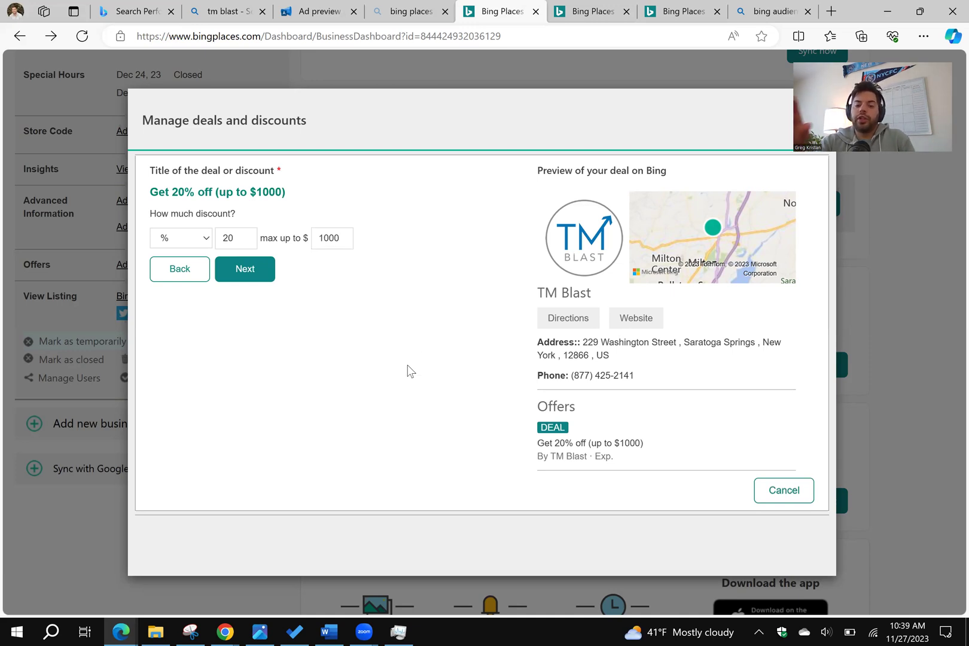